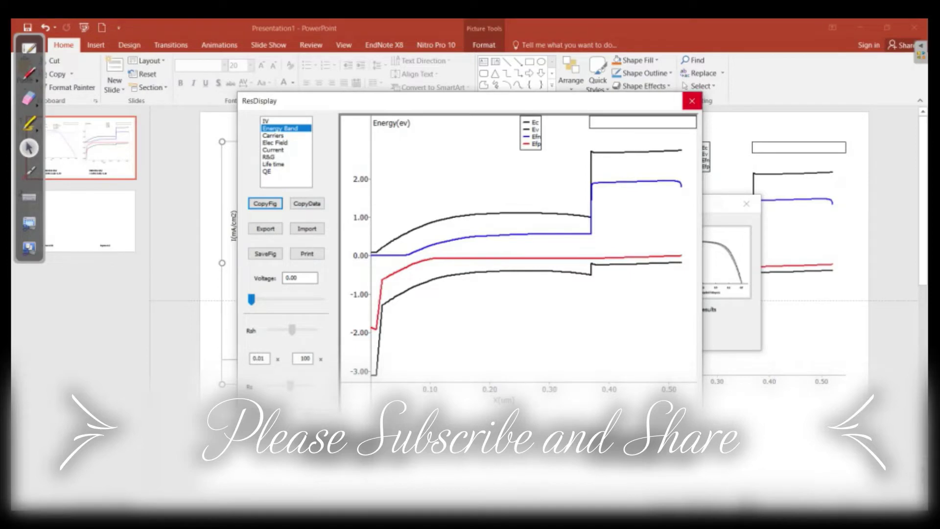
# - Close the results and set the spiro layer's affinity to 2.8 eV in the material settings
pyautogui.click(693, 101)
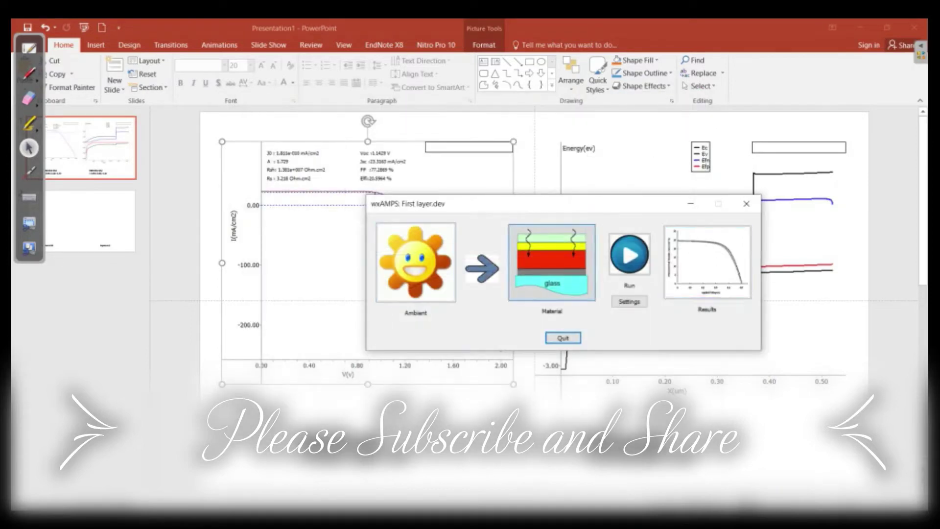
pyautogui.click(543, 277)
pyautogui.click(354, 193)
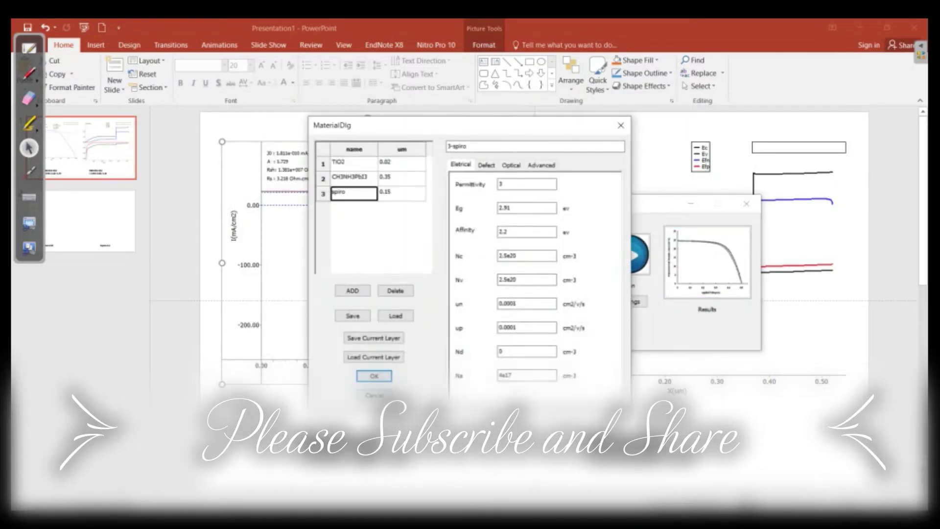
pyautogui.doubleClick(504, 232)
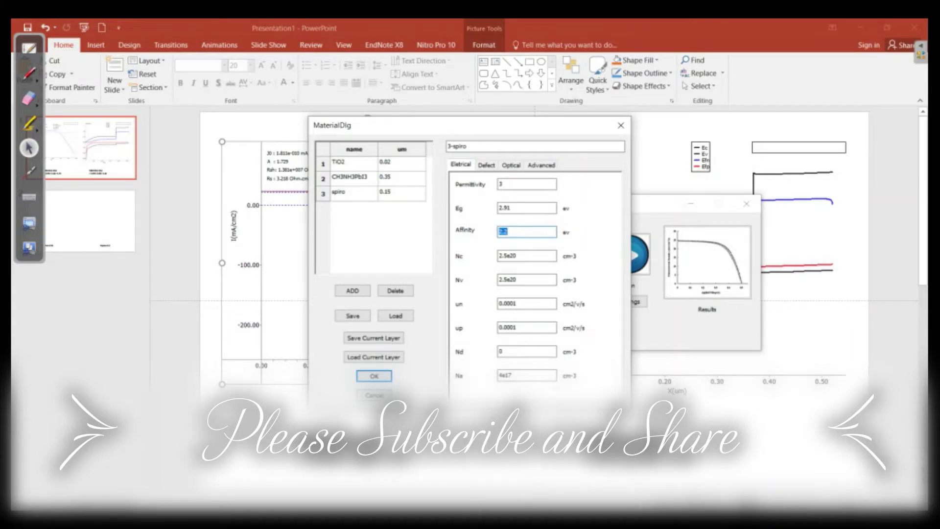
pyautogui.write('2.8')
pyautogui.click(374, 376)
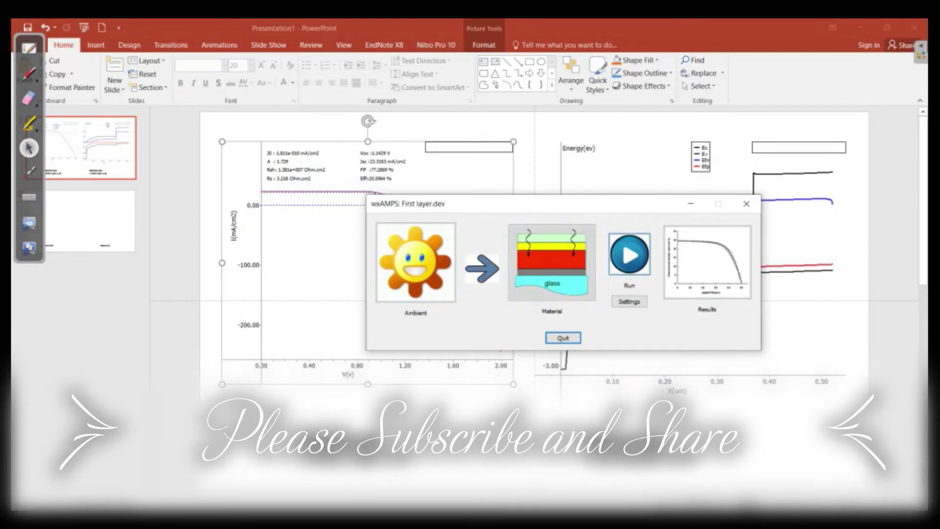
# - Run the calculation with the 2.8 eV spiro affinity and zoom in on the resulting IV curve near zero current
pyautogui.click(630, 254)
pyautogui.click(450, 310)
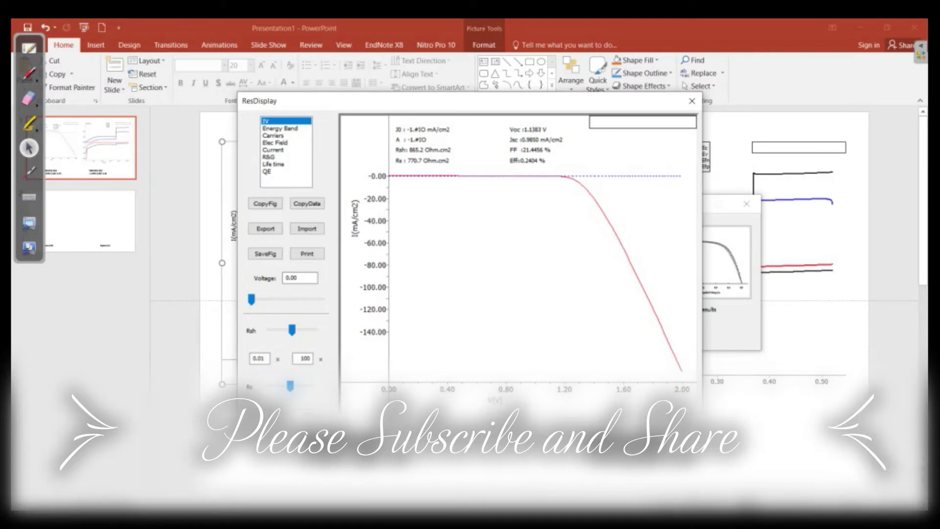
pyautogui.moveTo(518, 167); pyautogui.dragTo(551, 186)
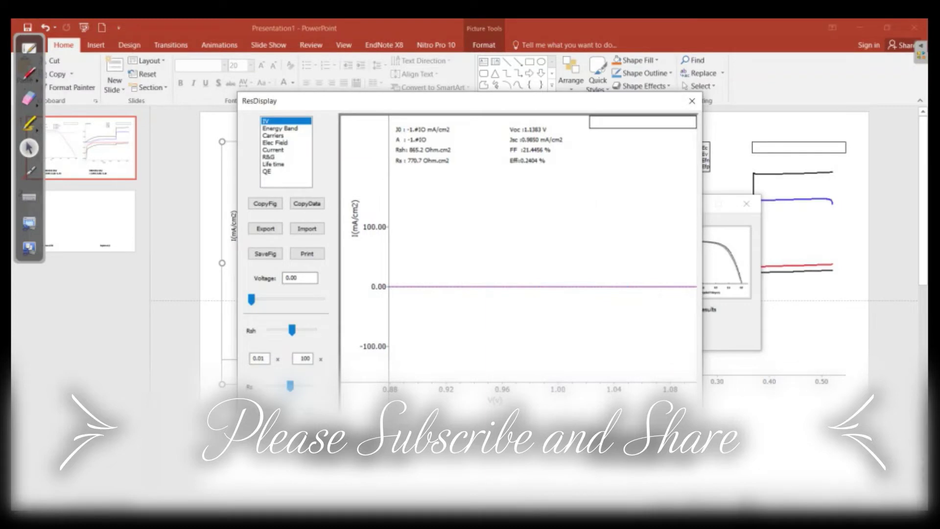
# - Display the energy band diagram, copy its figure and switch to PowerPoint
pyautogui.click(280, 128)
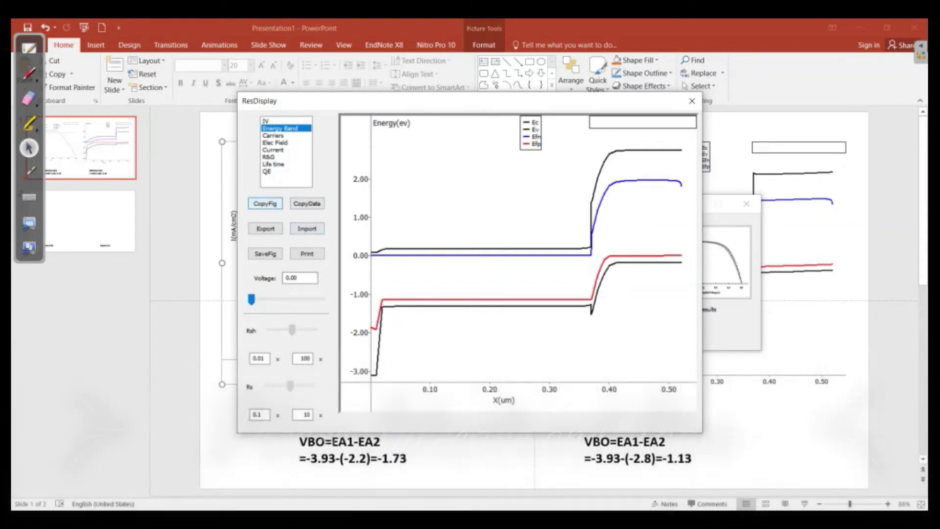
pyautogui.click(265, 204)
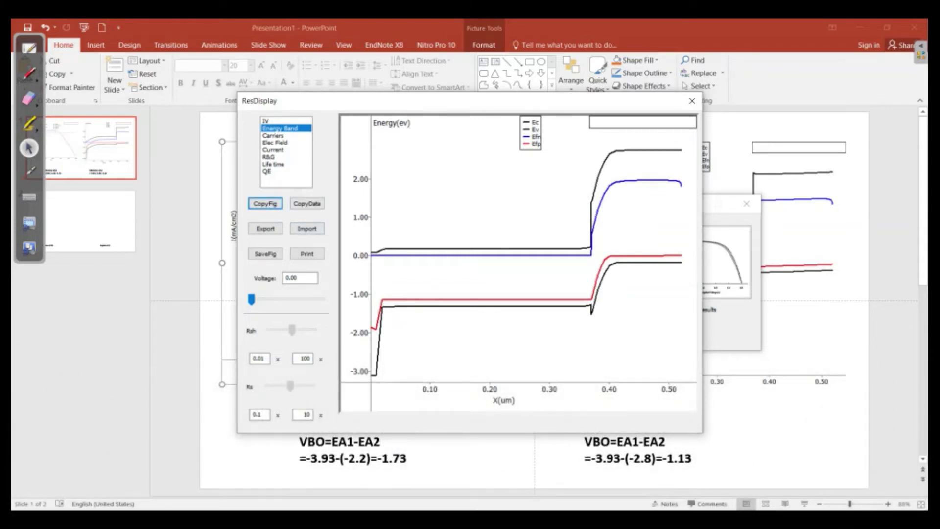
pyautogui.hotkey('alt', 'Tab')
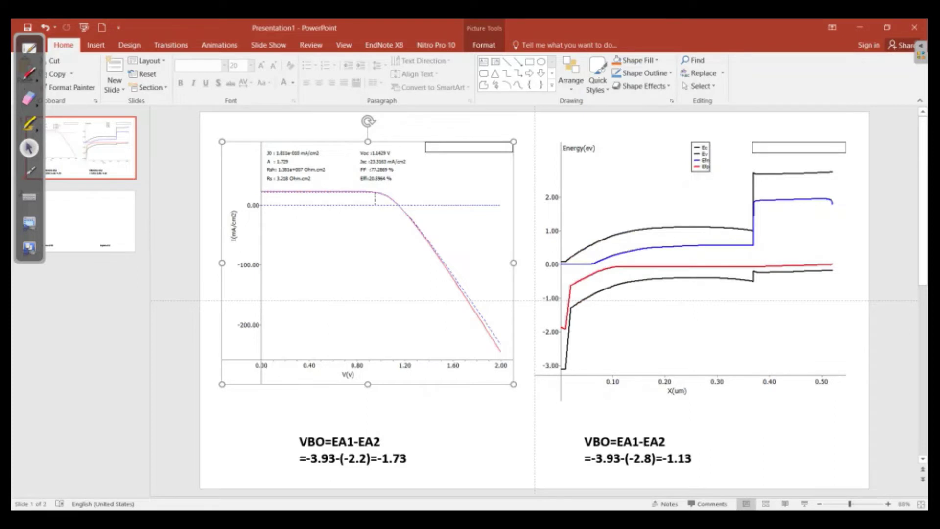
# - Replace the IV figure on slide 1 with the copied band diagram, placing the old diagram above VBO -1.73 and the new one above -1.13
pyautogui.press('Delete')
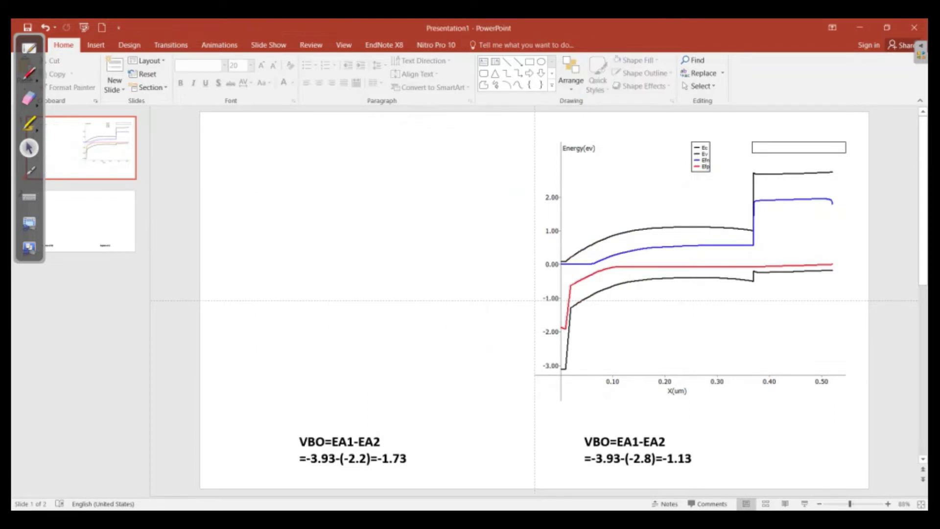
pyautogui.rightClick(384, 226)
pyautogui.click(407, 247)
pyautogui.moveTo(407, 248); pyautogui.dragTo(255, 281)
pyautogui.moveTo(623, 393); pyautogui.dragTo(631, 333)
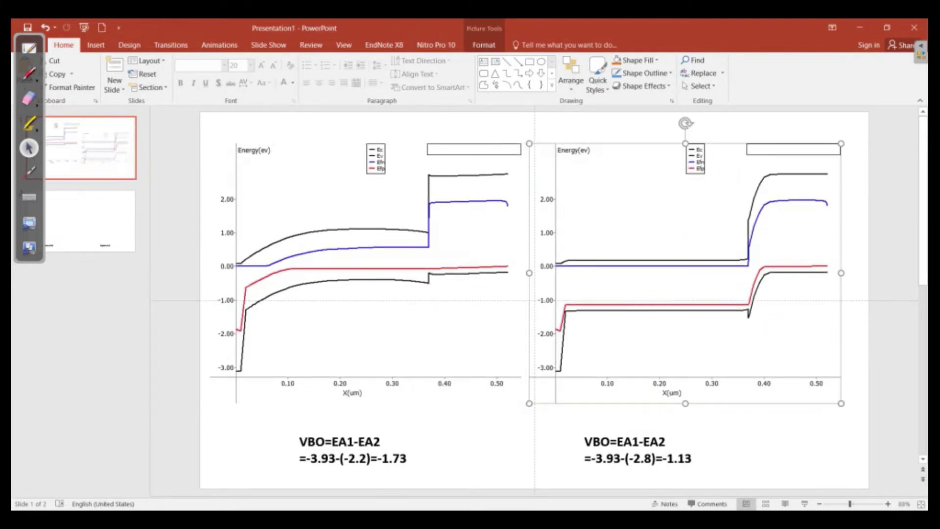
pyautogui.click(641, 423)
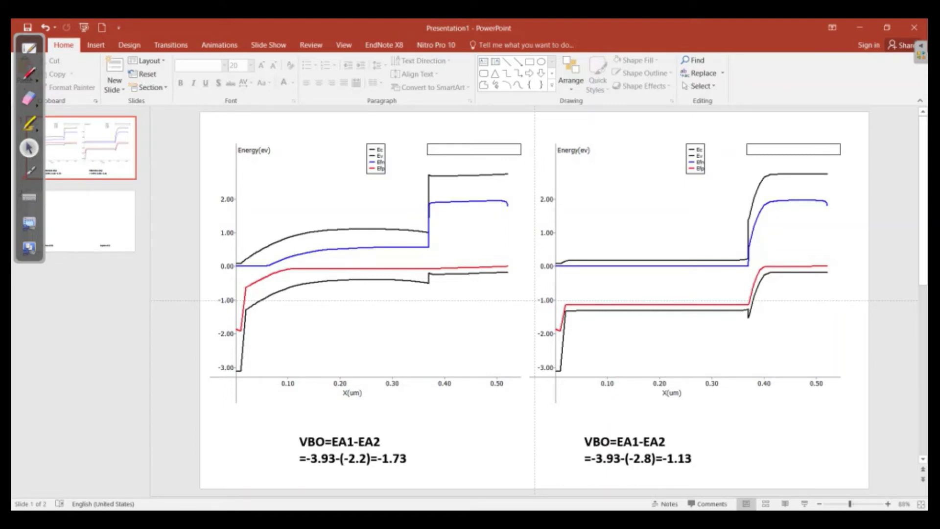
# - Switch to wxAMPS, close the results and set the spiro layer's affinity to 2.2 eV
pyautogui.click(493, 520)
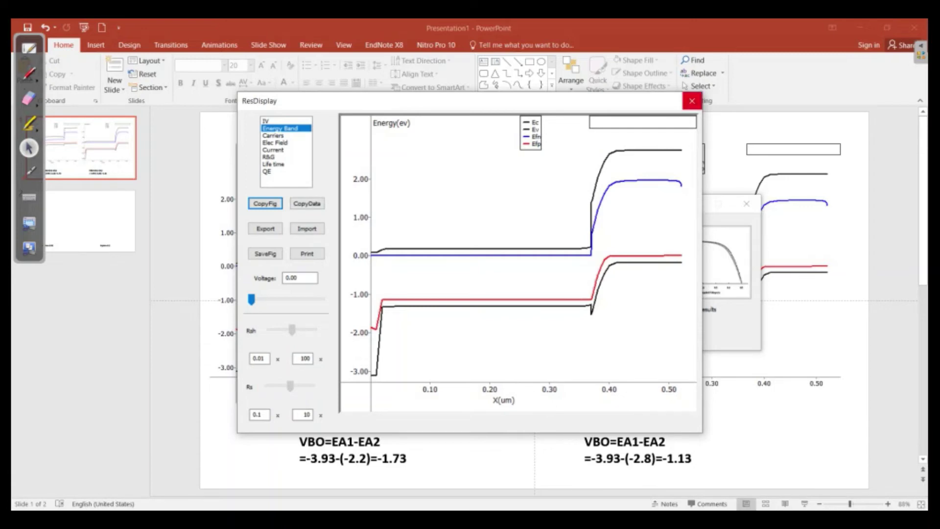
pyautogui.click(692, 101)
pyautogui.click(552, 262)
pyautogui.click(354, 193)
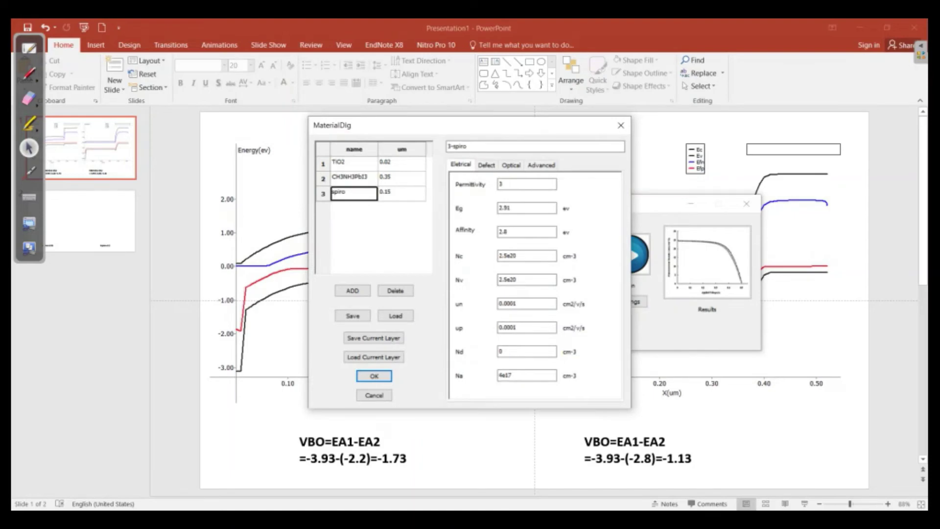
pyautogui.click(522, 233)
pyautogui.moveTo(519, 232); pyautogui.dragTo(504, 232)
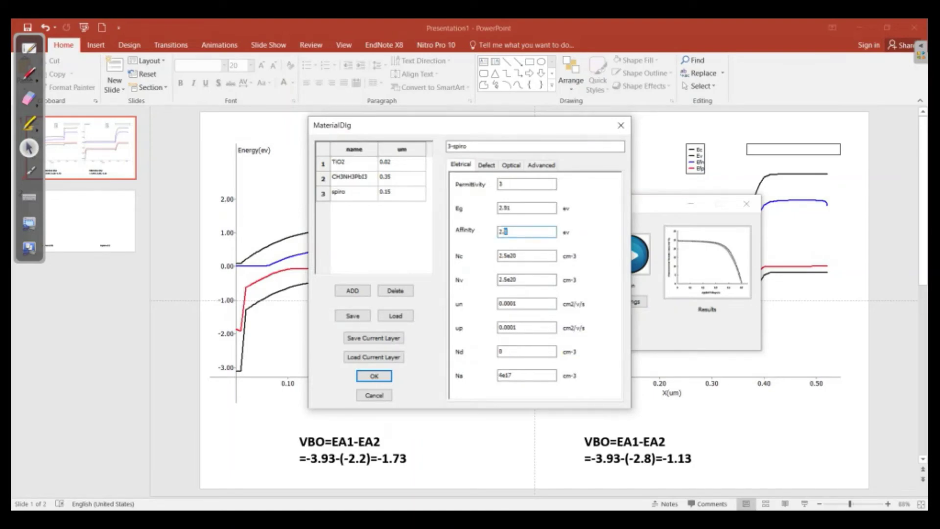
pyautogui.write('2')
pyautogui.click(513, 208)
pyautogui.click(374, 376)
# - Run the calculation with the 2.2 eV spiro affinity and open the results
pyautogui.click(630, 255)
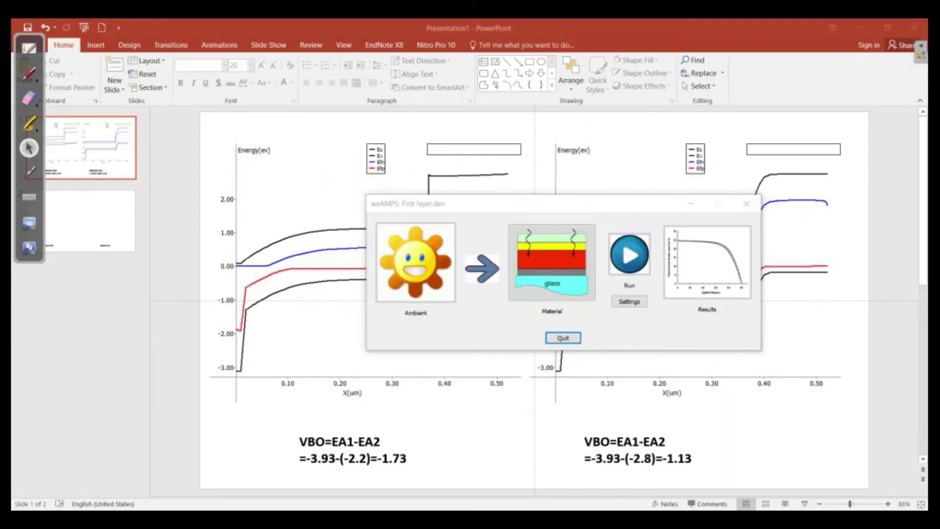
pyautogui.press('Return')
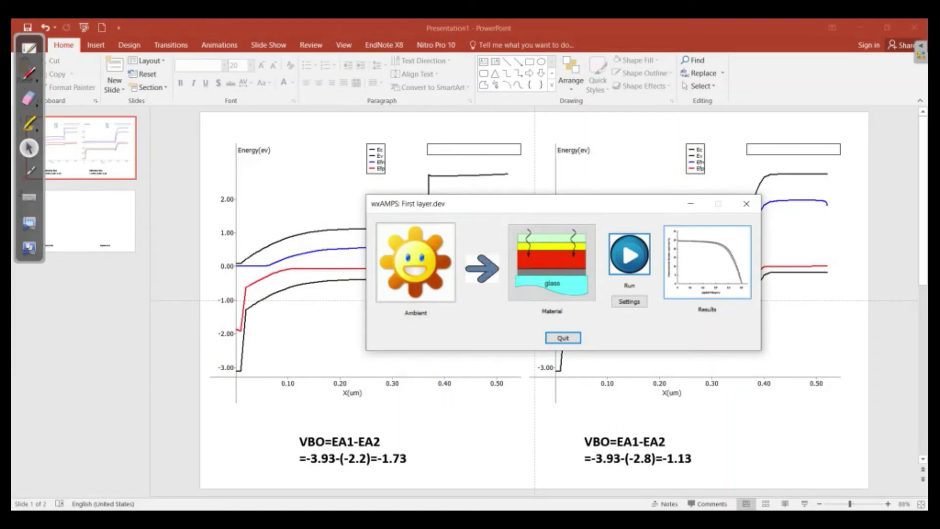
pyautogui.click(707, 263)
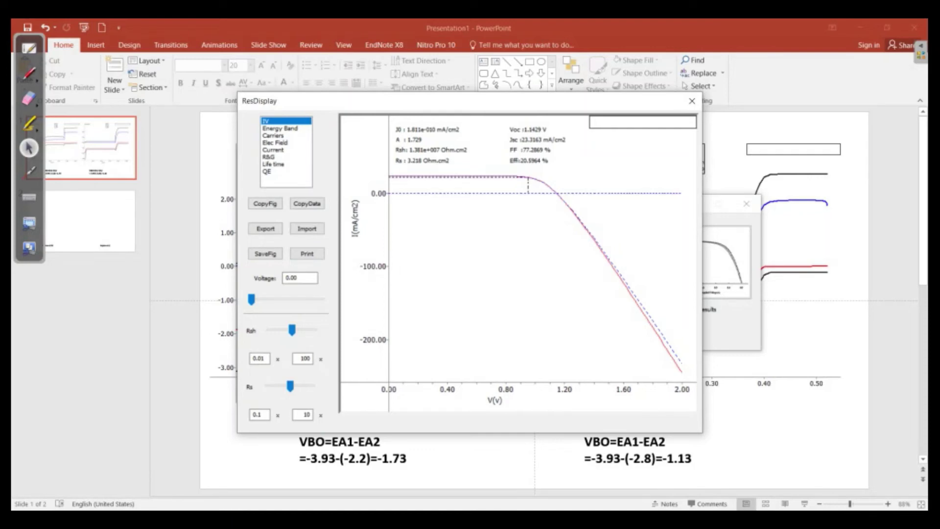
# - Copy the energy band figure from wxAMPS and paste it on slide 2 in PowerPoint, above the Espiro=2.91 caption
pyautogui.click(280, 128)
pyautogui.hotkey('alt', 'Tab')
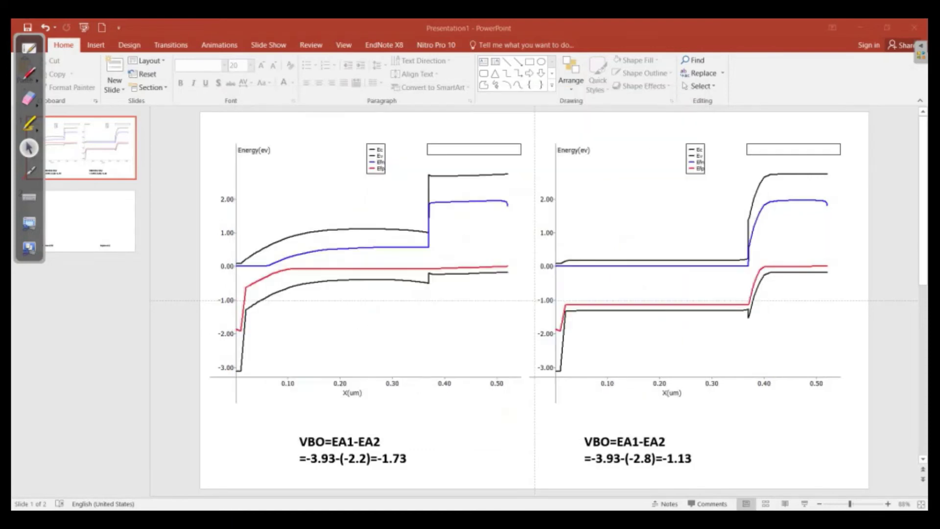
pyautogui.click(91, 221)
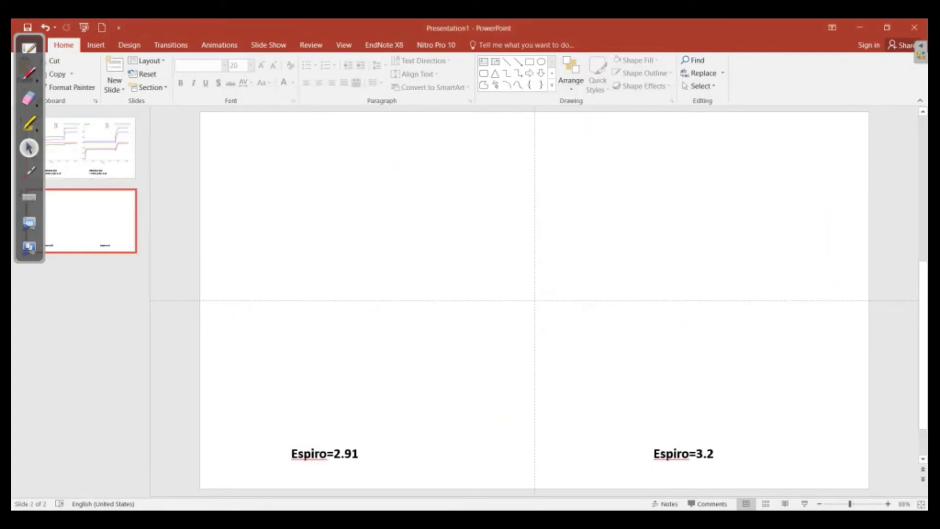
pyautogui.hotkey('alt', 'Tab')
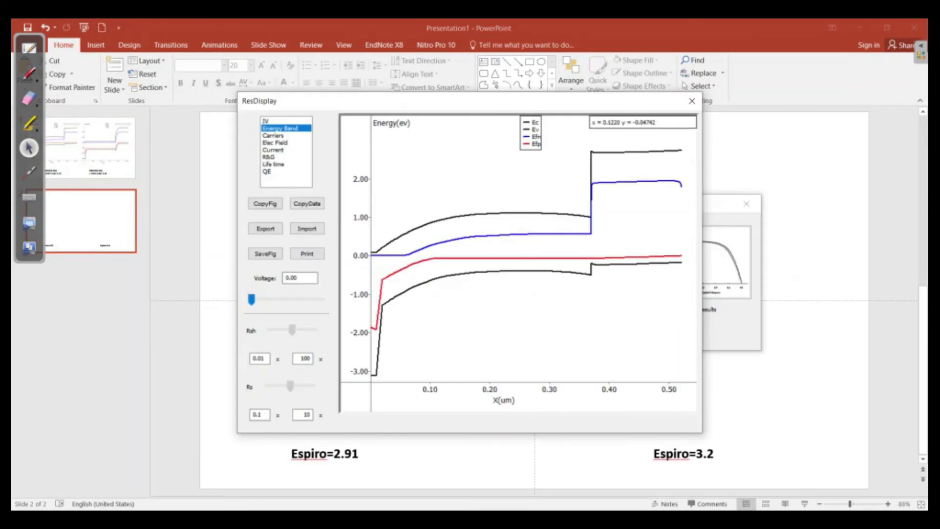
pyautogui.click(265, 203)
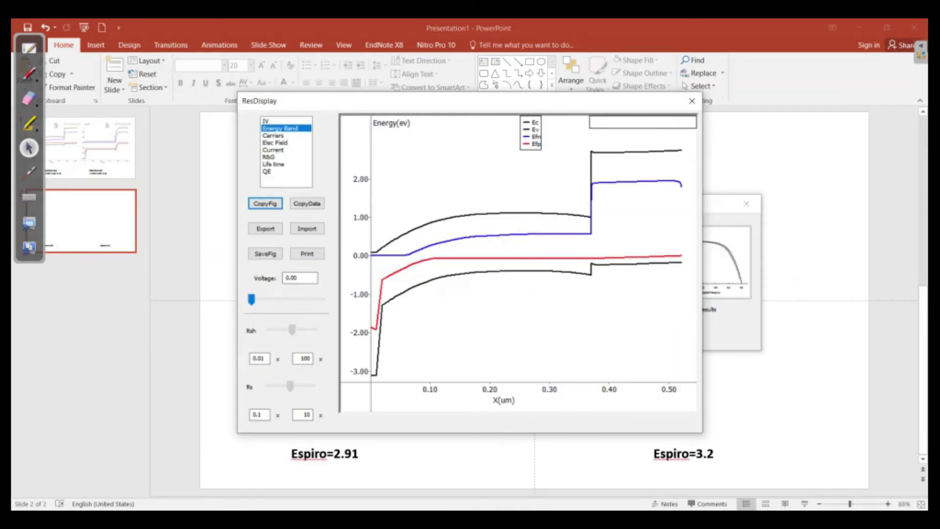
pyautogui.hotkey('alt', 'Tab')
pyautogui.rightClick(396, 225)
pyautogui.click(437, 248)
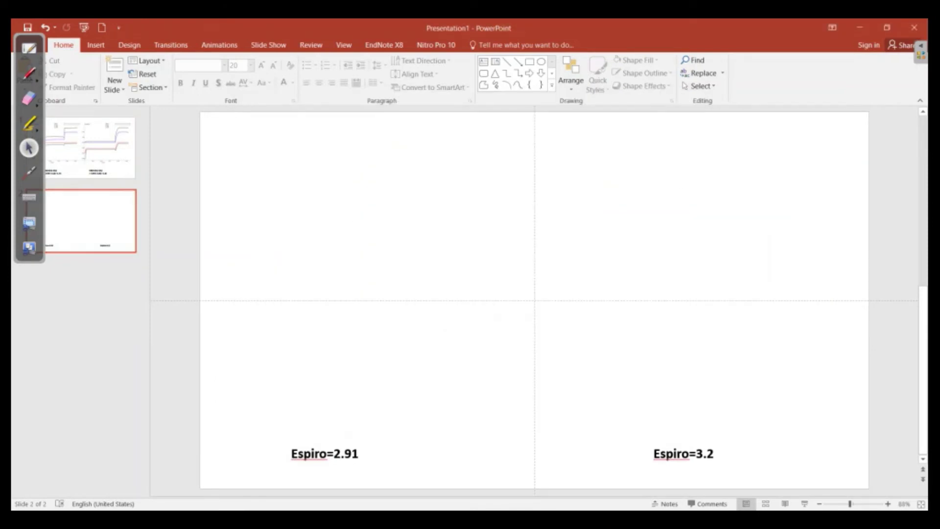
pyautogui.moveTo(388, 265); pyautogui.dragTo(379, 265)
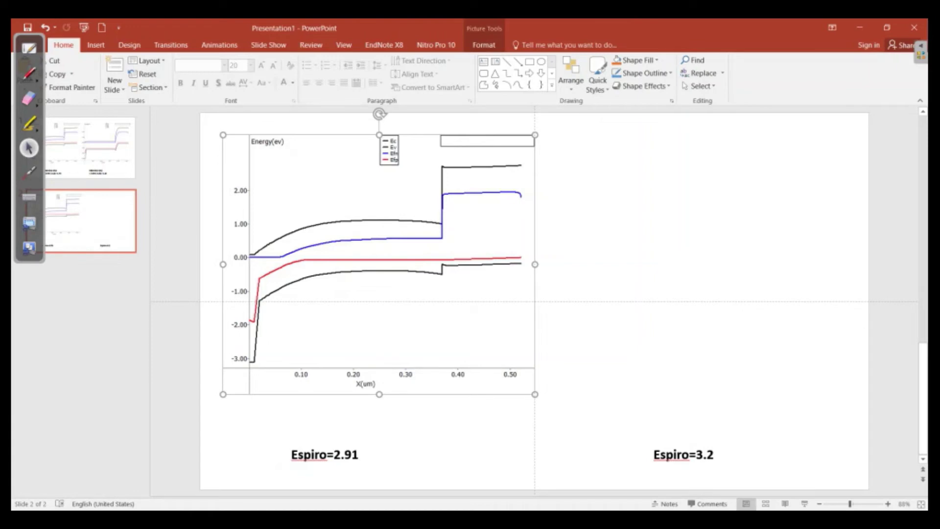
# - Switch to wxAMPS, close the results and set the spiro layer's band gap Eg to 3.2 eV
pyautogui.hotkey('alt', 'Tab')
pyautogui.click(692, 101)
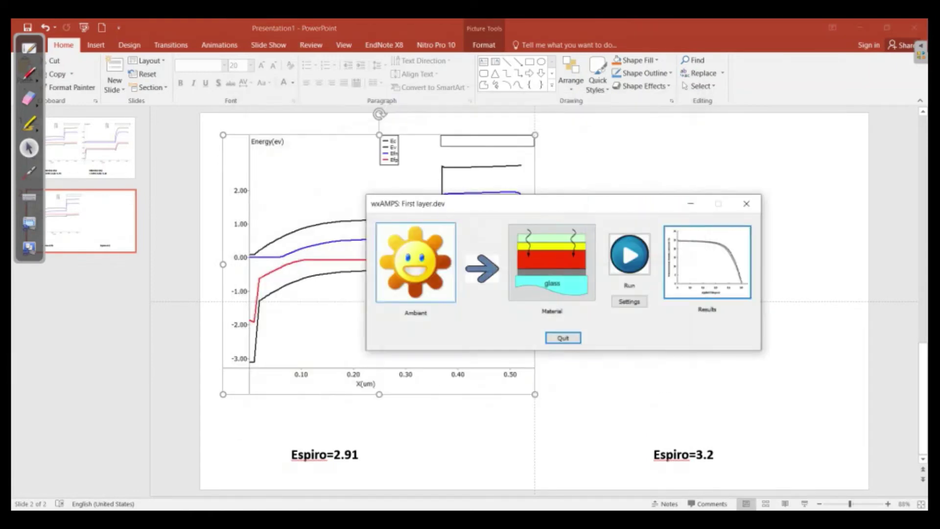
pyautogui.click(552, 262)
pyautogui.click(354, 193)
pyautogui.click(527, 207)
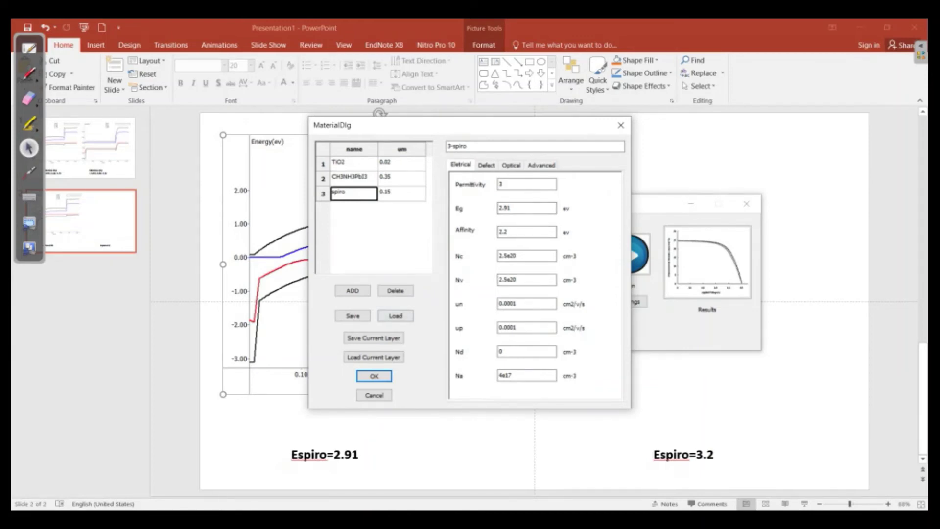
pyautogui.doubleClick(505, 208)
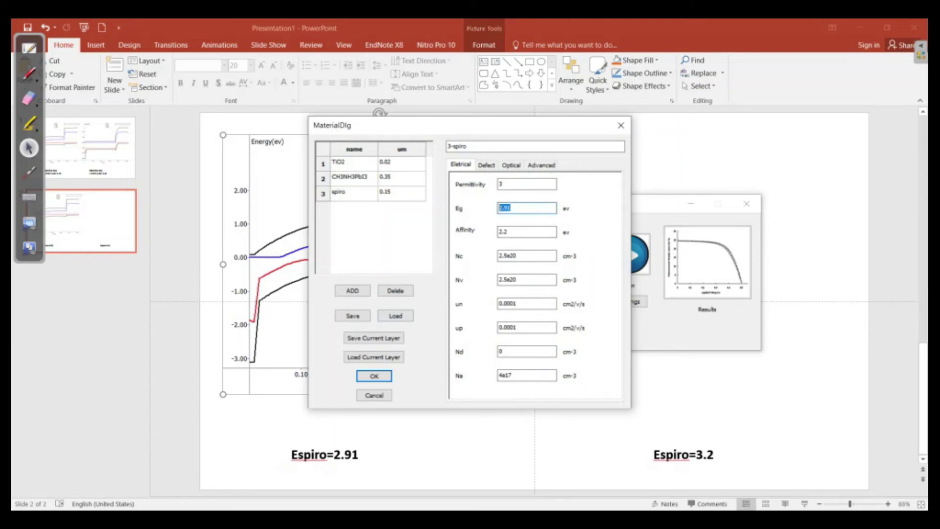
pyautogui.write('3.2')
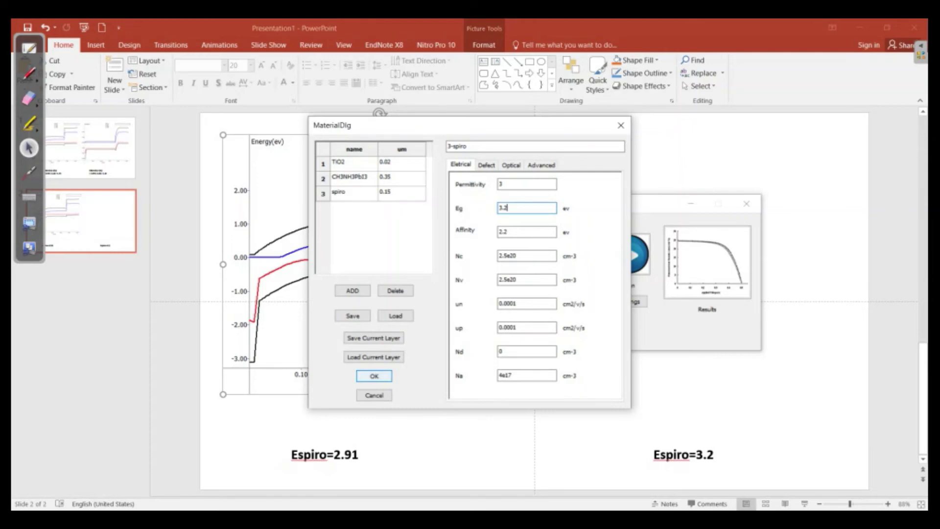
pyautogui.press('Return')
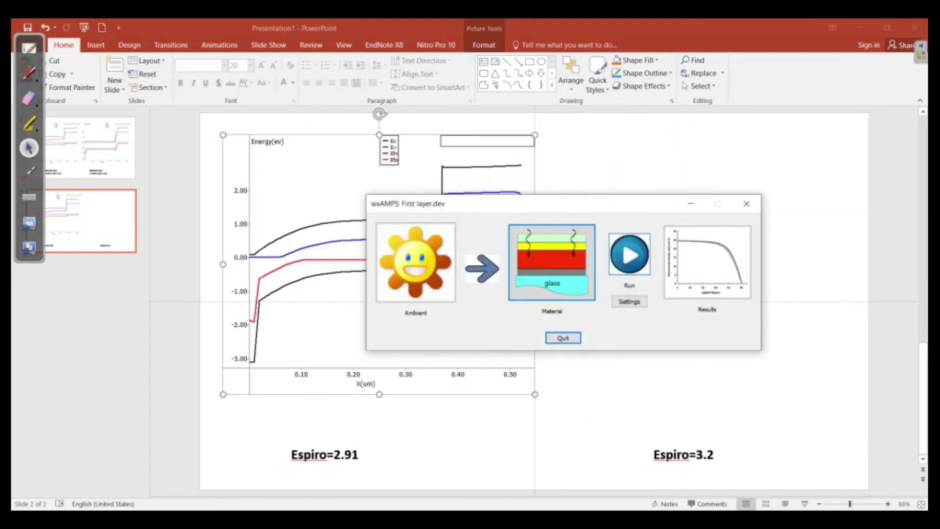
# - Run the calculation with the 3.2 eV spiro band gap and display the energy band diagram
pyautogui.click(629, 254)
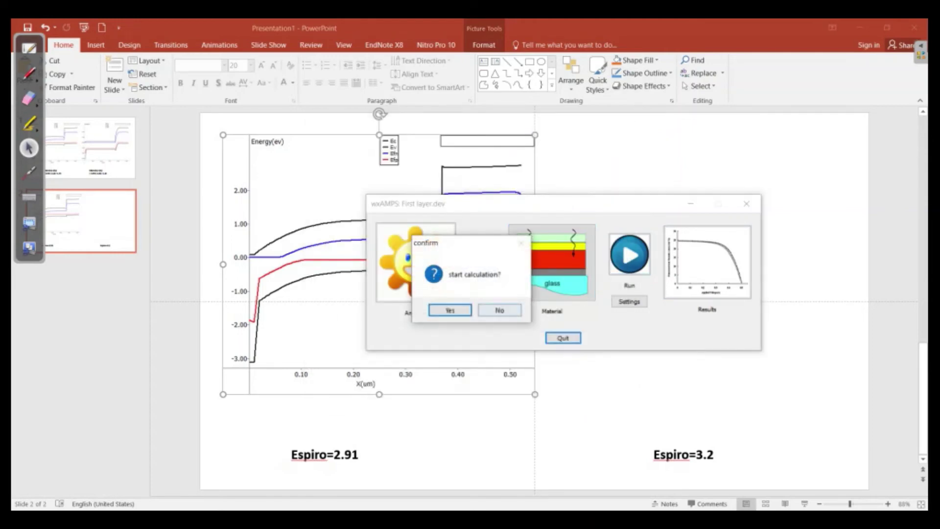
pyautogui.press('Return')
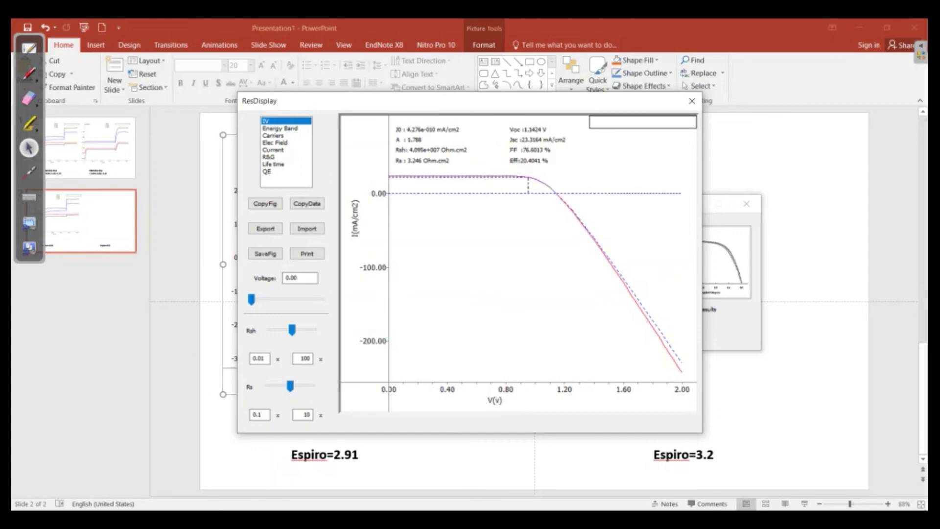
pyautogui.click(280, 128)
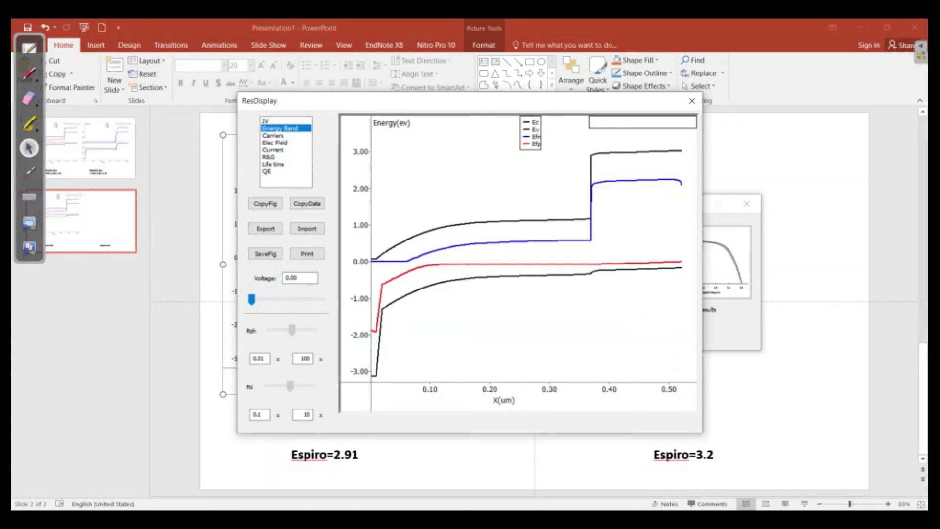
# - Copy the band diagram, paste it above the Espiro=3.2 caption on slide 2 in PowerPoint, and return to wxAMPS
pyautogui.click(265, 204)
pyautogui.hotkey('alt', 'Tab')
pyautogui.rightClick(635, 256)
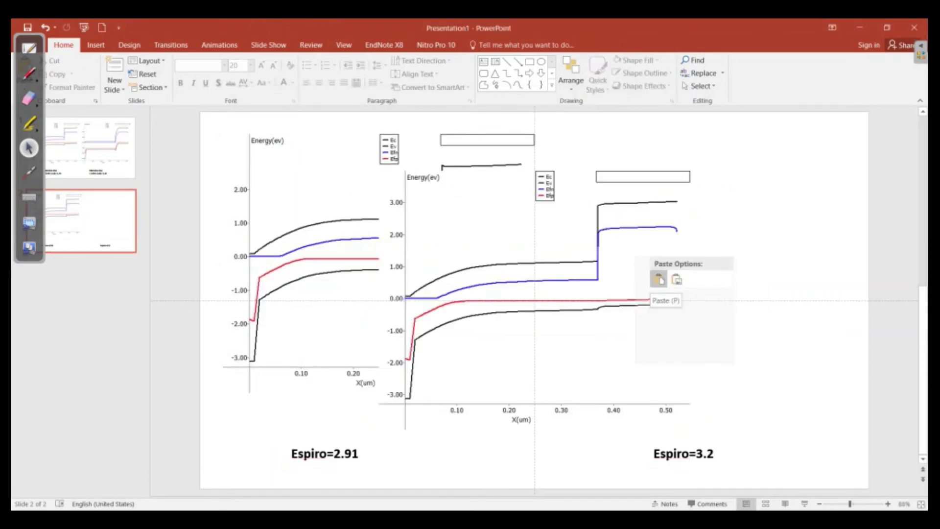
pyautogui.click(656, 279)
pyautogui.moveTo(656, 280); pyautogui.dragTo(819, 239)
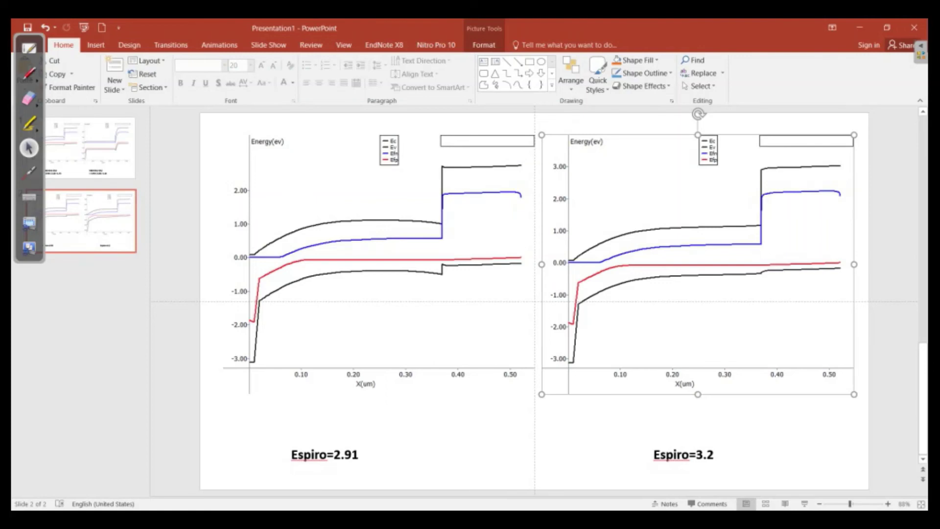
pyautogui.hotkey('alt', 'Tab')
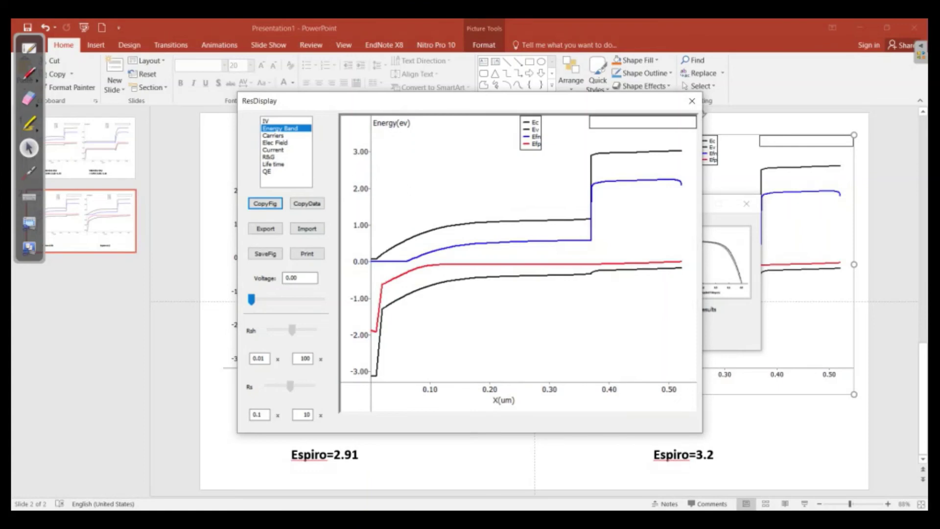
# - Close the results display and open the solar cell's layer material settings
pyautogui.click(692, 101)
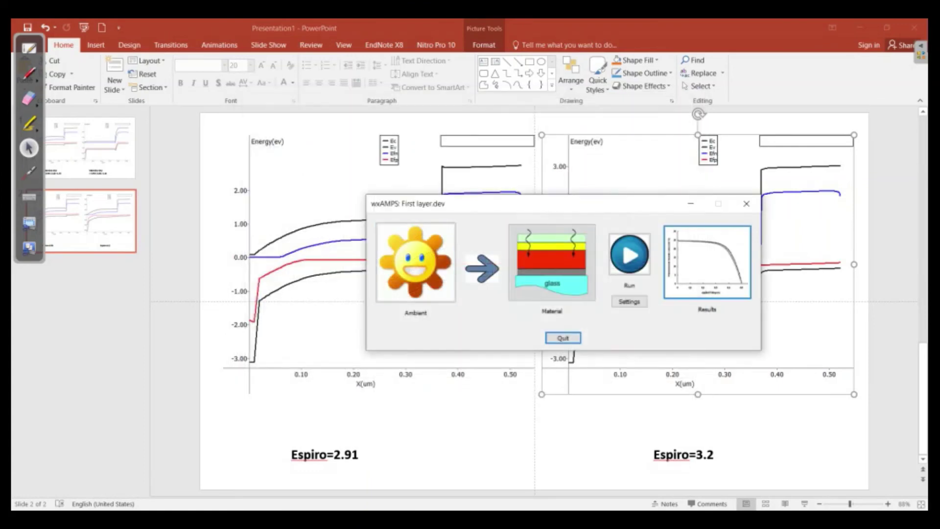
pyautogui.click(552, 268)
pyautogui.click(525, 208)
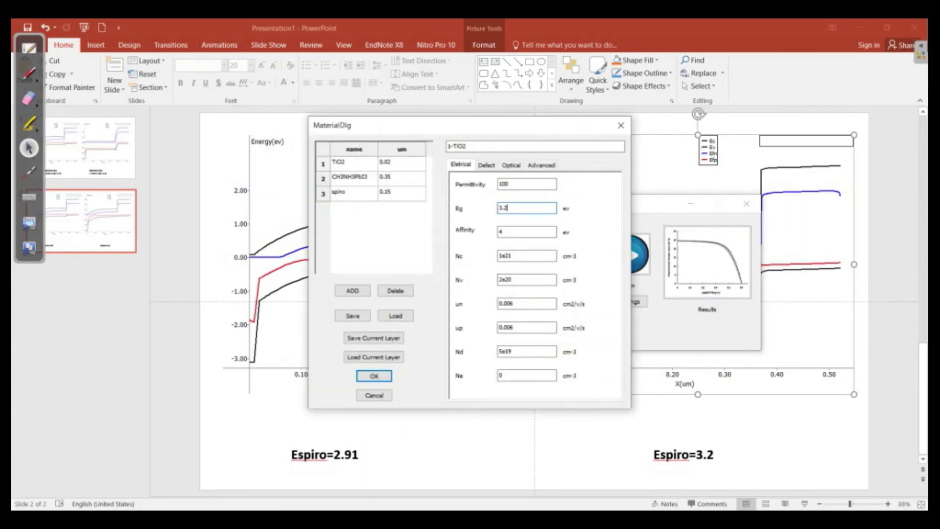
pyautogui.press('BackSpace')
pyautogui.write('2')
pyautogui.click(353, 193)
pyautogui.click(353, 163)
pyautogui.doubleClick(505, 208)
pyautogui.write('4')
pyautogui.doubleClick(502, 208)
pyautogui.write('3.2')
# - Set the spiro layer's band gap Eg to 3.4 eV and close the material settings
pyautogui.click(353, 193)
pyautogui.click(520, 208)
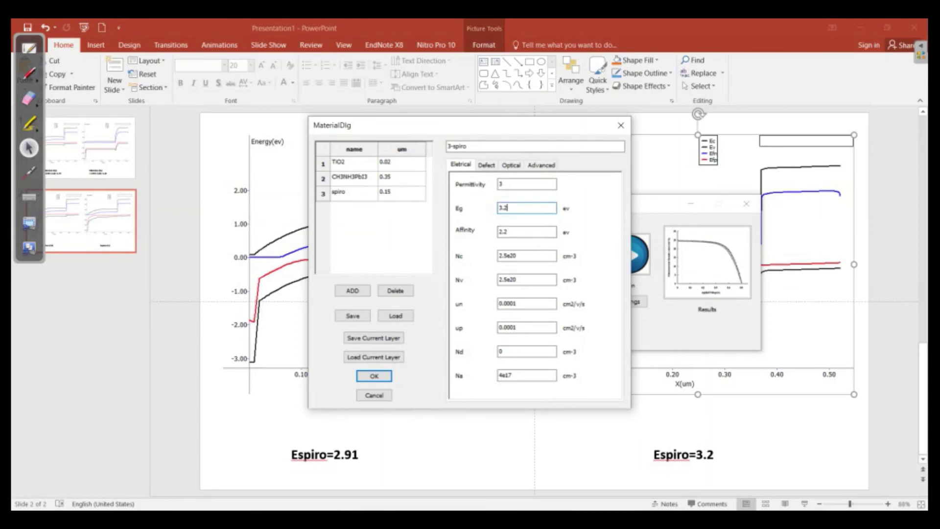
pyautogui.press('BackSpace')
pyautogui.write('4')
pyautogui.click(621, 126)
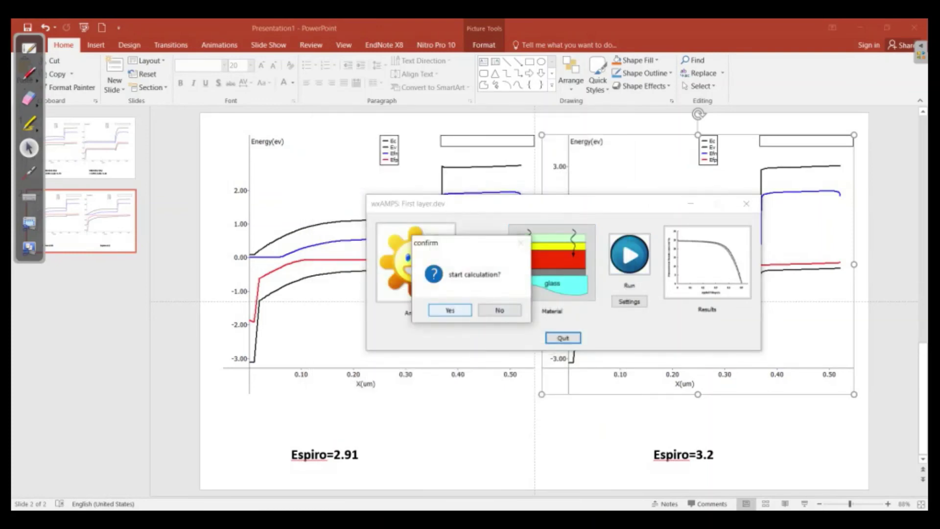
# - Run the calculation with the changed spiro band gap and copy the Energy Band figure from the results
pyautogui.press('Return')
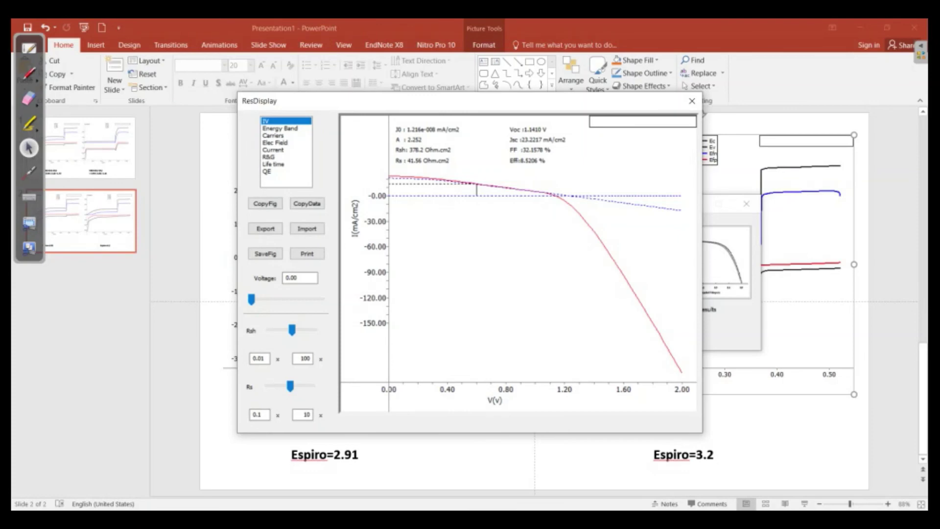
pyautogui.click(280, 129)
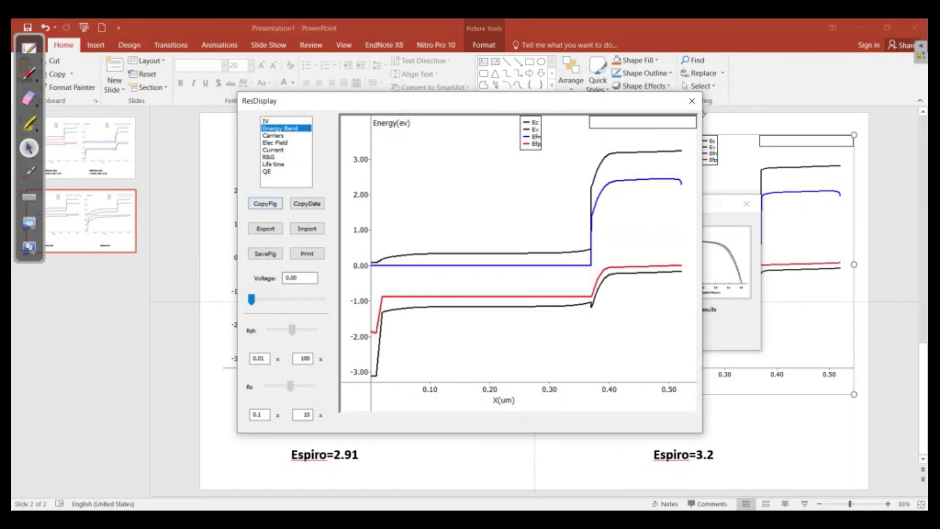
pyautogui.click(265, 203)
# - Switch to PowerPoint and replace the band diagram above the Espiro=3.2 caption on slide 2 with the copied figure
pyautogui.hotkey('alt', 'Tab')
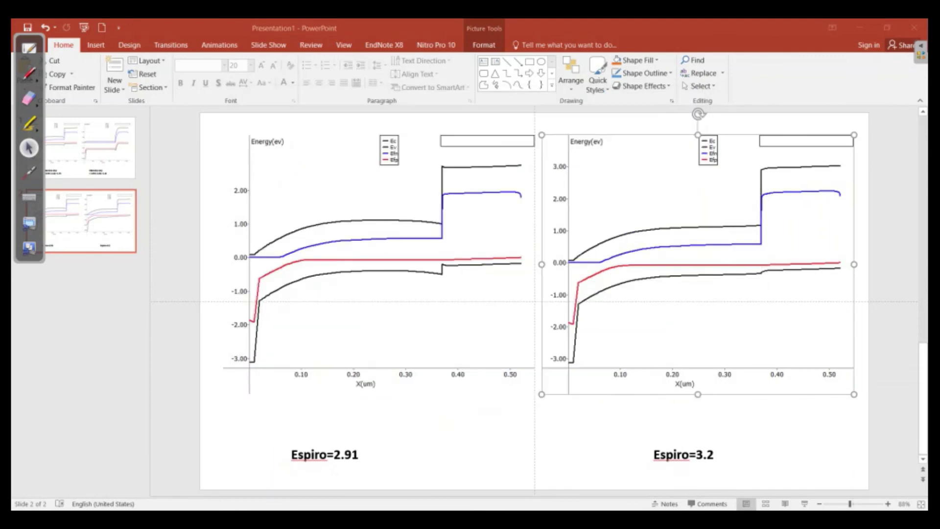
pyautogui.press('Delete')
pyautogui.rightClick(754, 249)
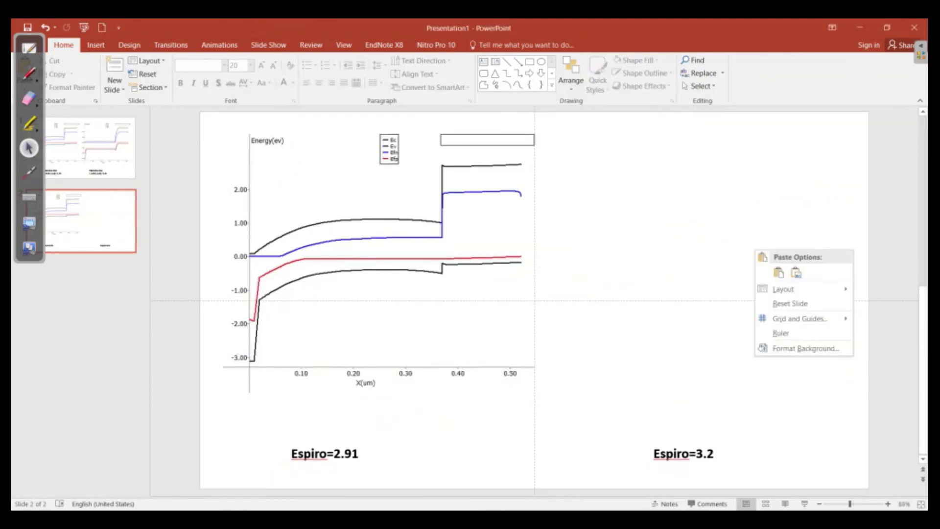
pyautogui.click(795, 272)
pyautogui.moveTo(580, 281); pyautogui.dragTo(736, 246)
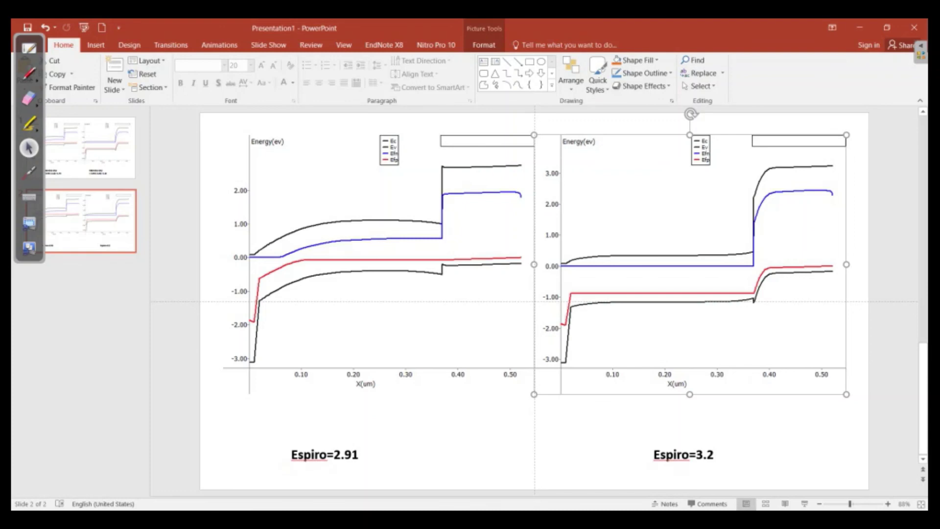
# - Compare the energy band diagrams on slide 1 (VBO captions) and slide 2 (Espiro captions), alternating between the two slides
pyautogui.click(91, 148)
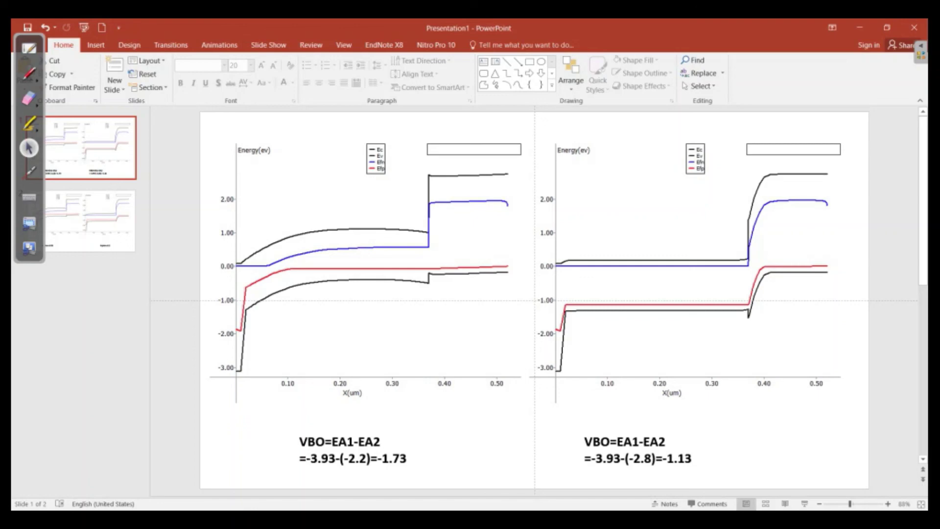
pyautogui.click(91, 222)
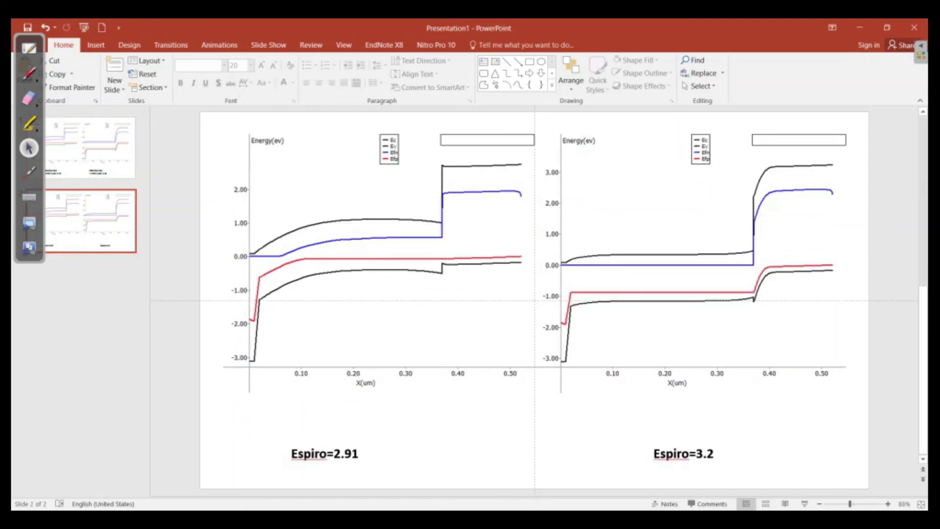
pyautogui.press('Up')
pyautogui.press('Down')
pyautogui.press('Up')
pyautogui.press('Up')
pyautogui.press('Down')
pyautogui.press('Up')
pyautogui.press('Down')
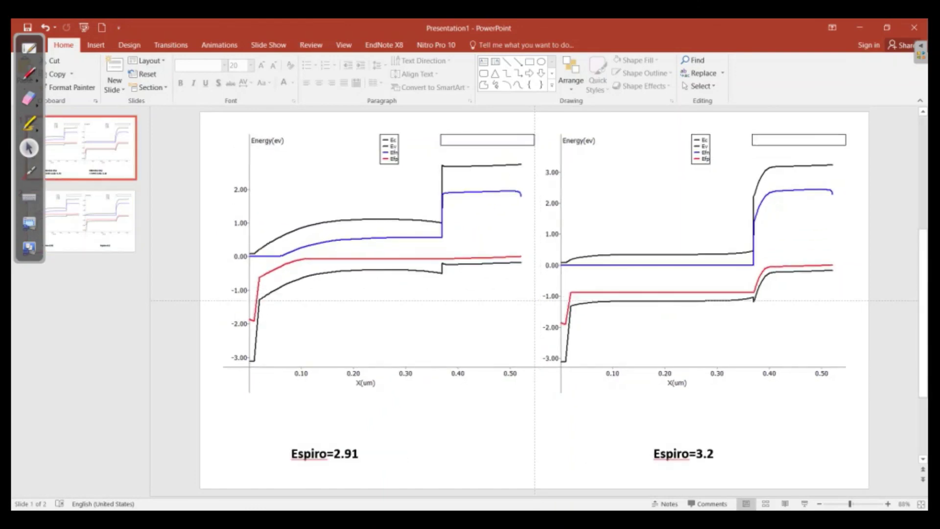
pyautogui.press('Down')
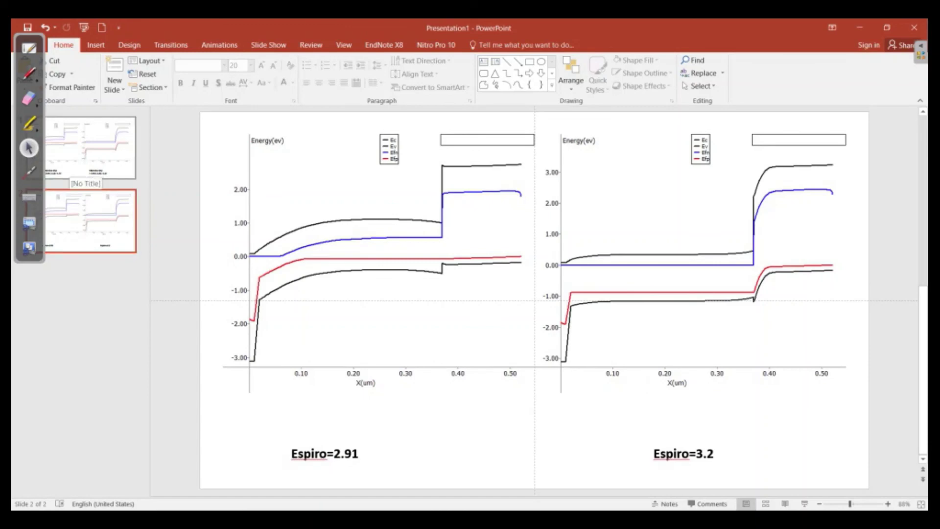
pyautogui.click(78, 171)
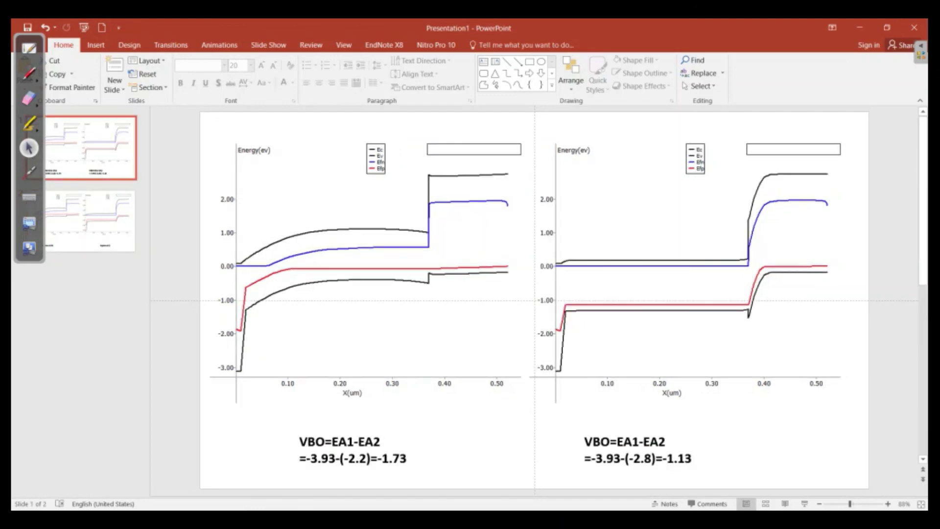
pyautogui.click(83, 213)
pyautogui.click(81, 167)
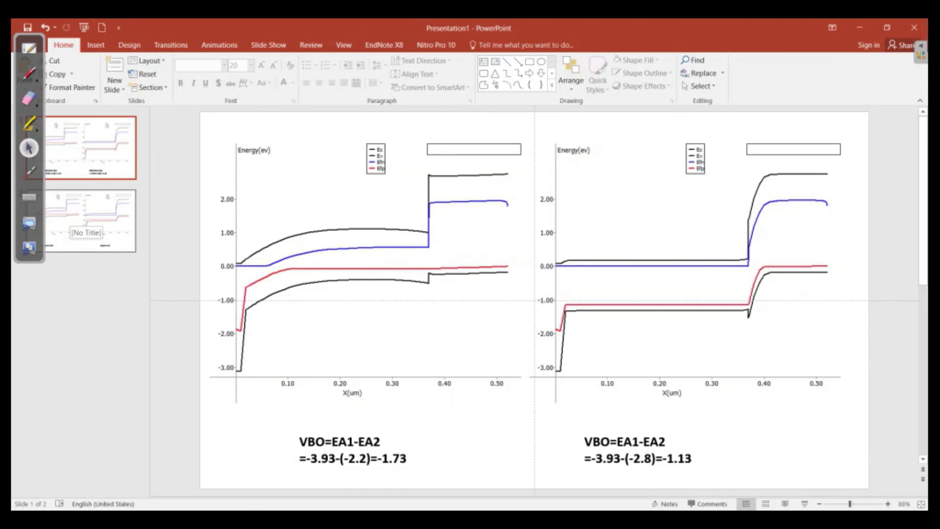
pyautogui.press('Down')
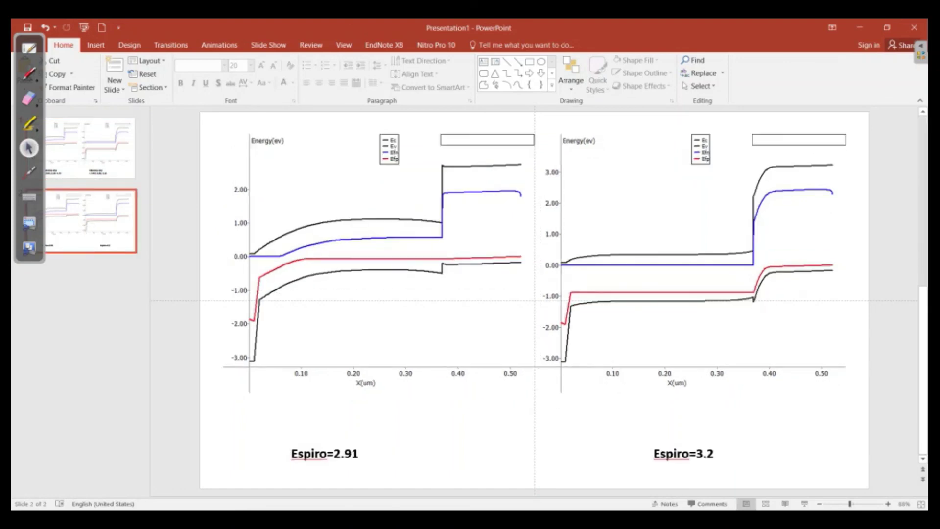